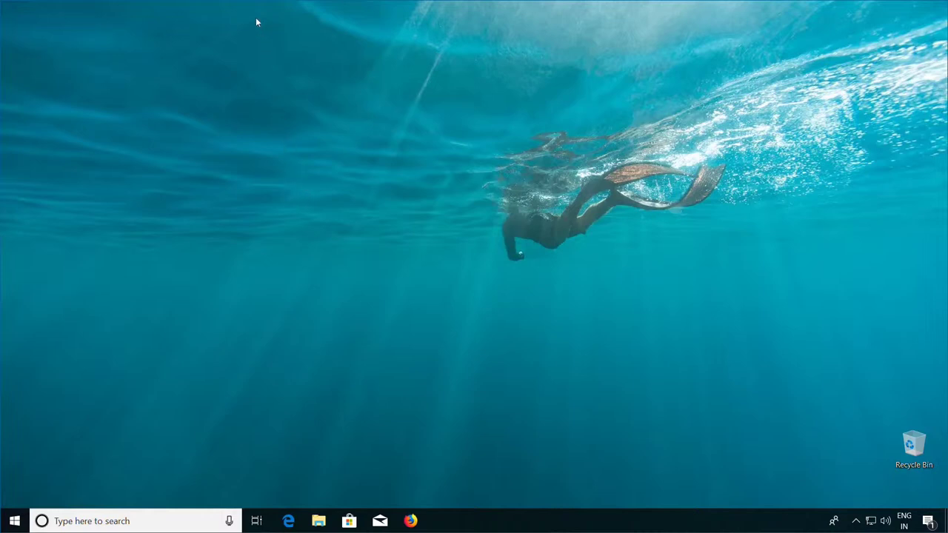
- In the 192.168.1.58 session, list DESKTOP-171B68R under Entire Network and expand Available Configurations
mouse_move(258, 2)
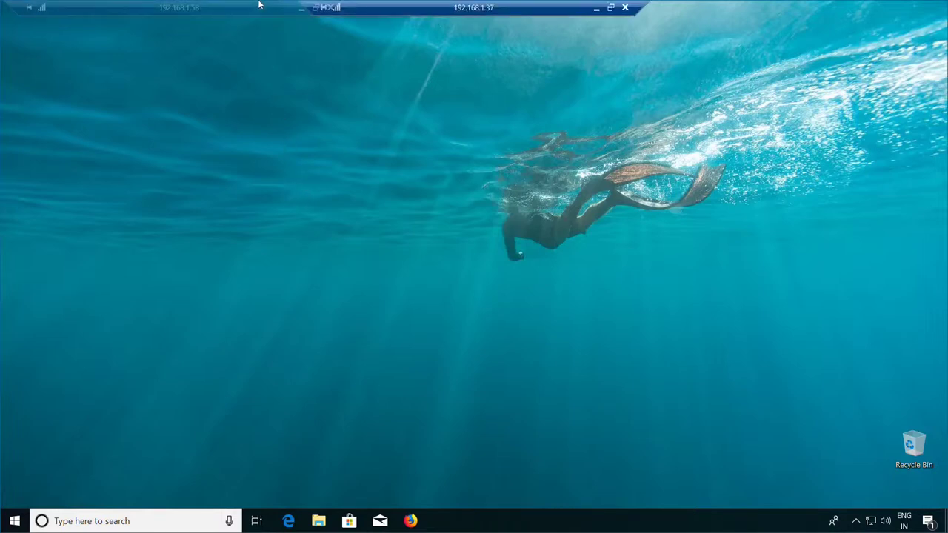
click(595, 8)
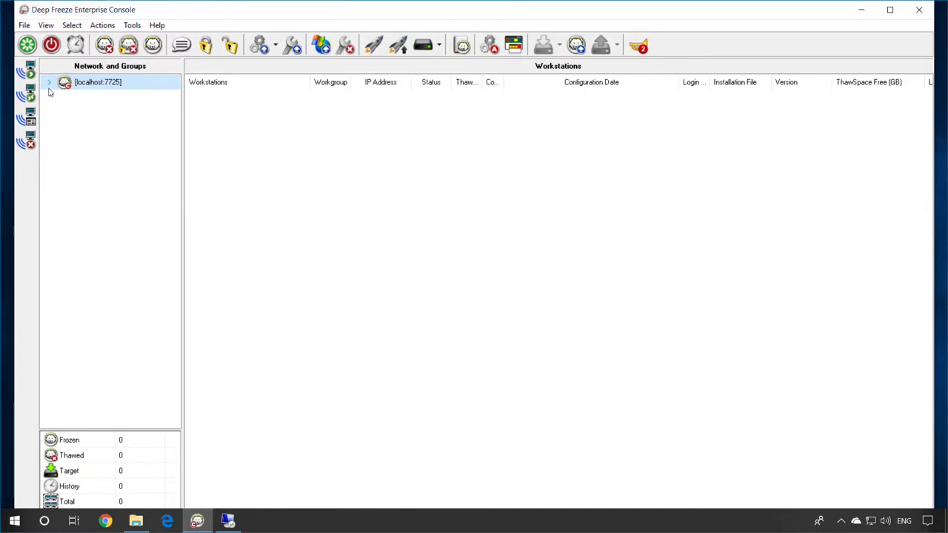
click(49, 86)
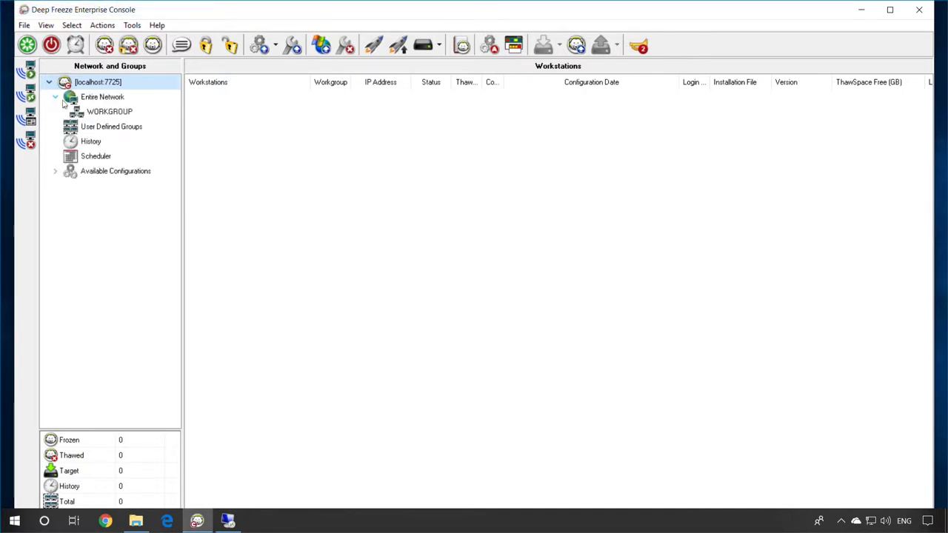
click(91, 99)
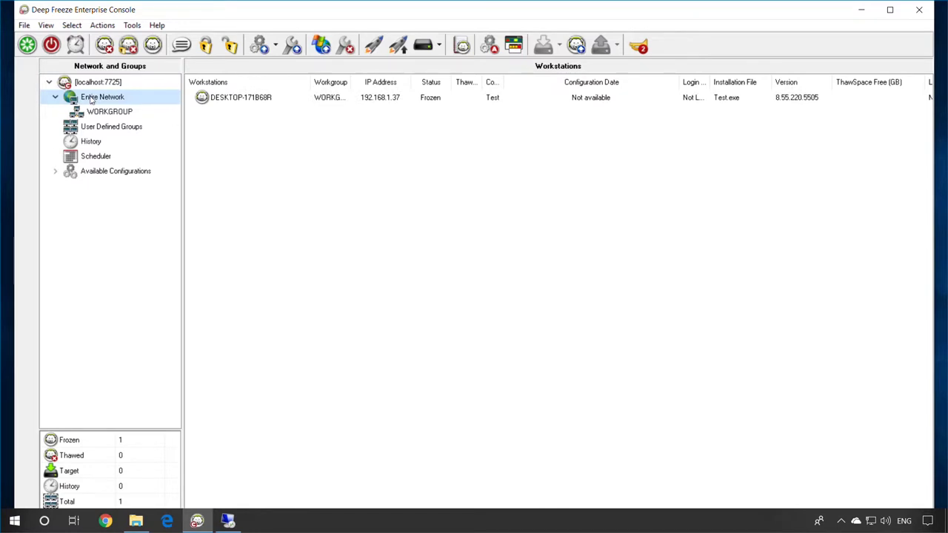
click(203, 100)
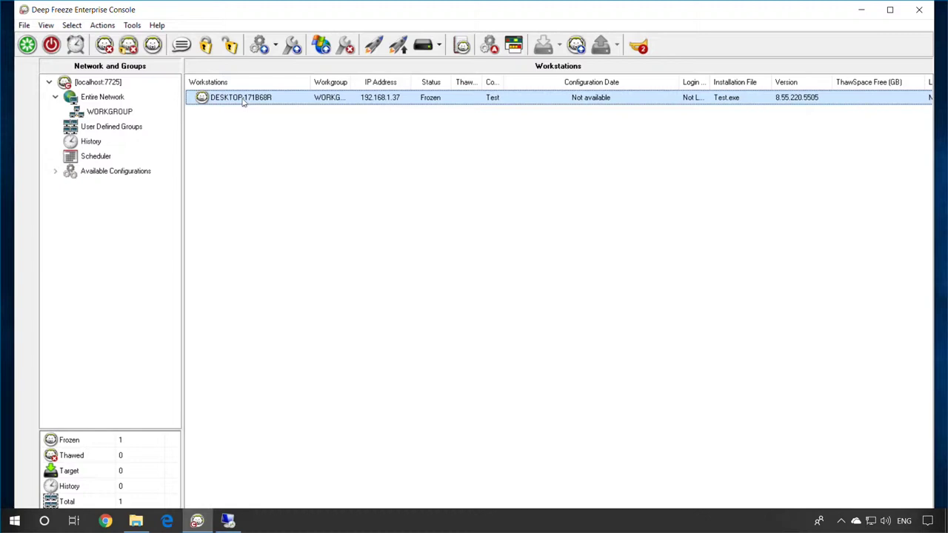
click(56, 173)
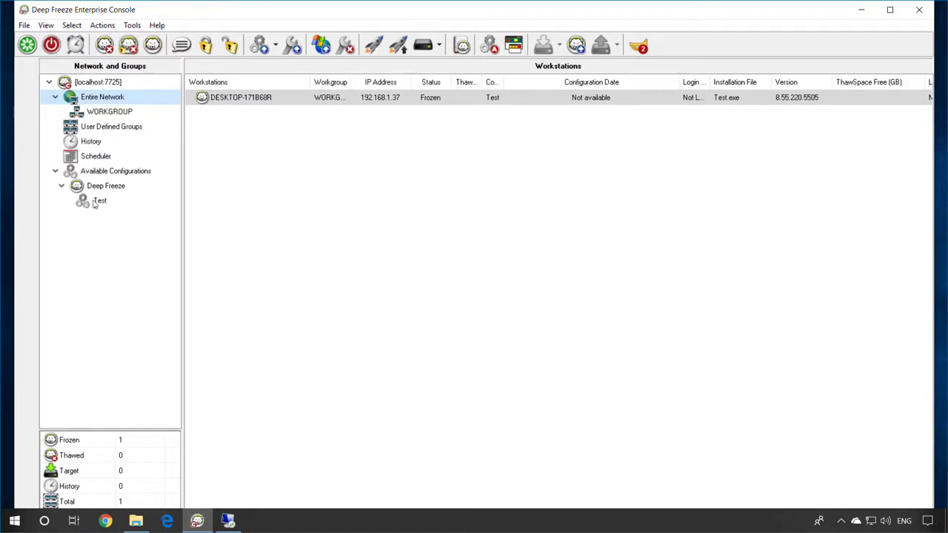
- Widen the Configuration column, then open the Test configuration's context menu
click(96, 201)
right_click(96, 201)
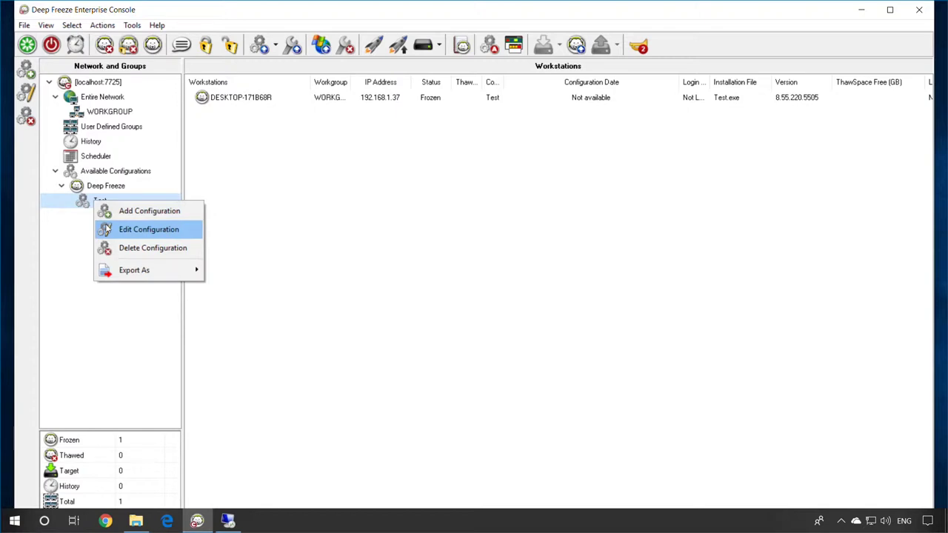
click(280, 228)
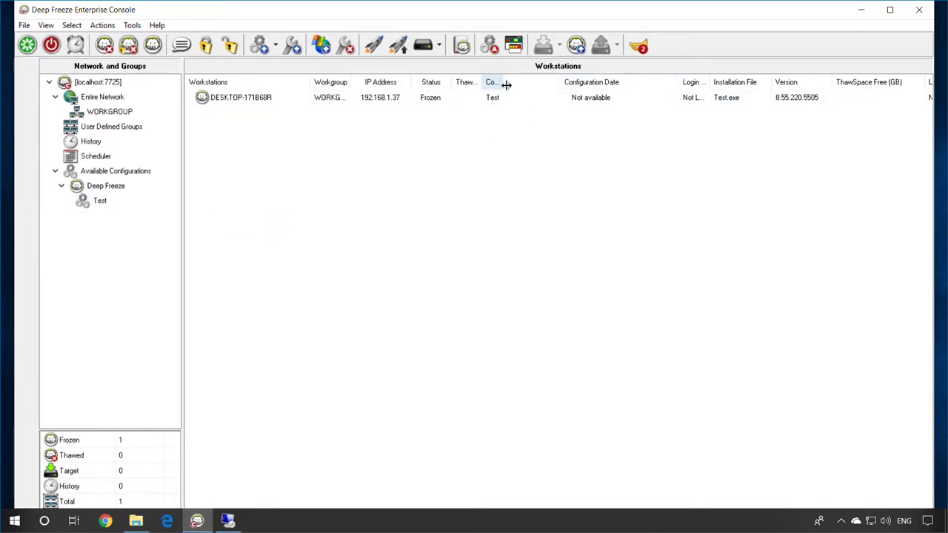
drag(506, 83, 551, 85)
click(495, 102)
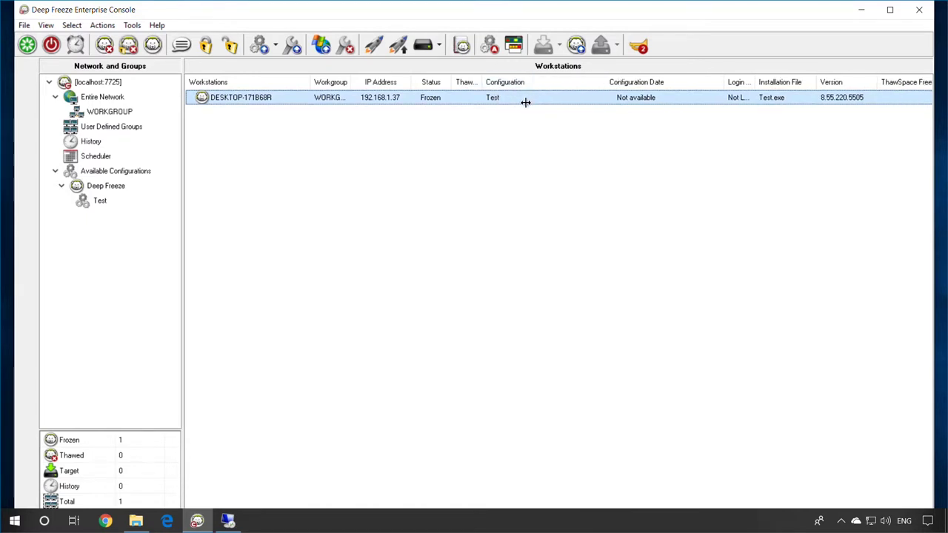
click(100, 202)
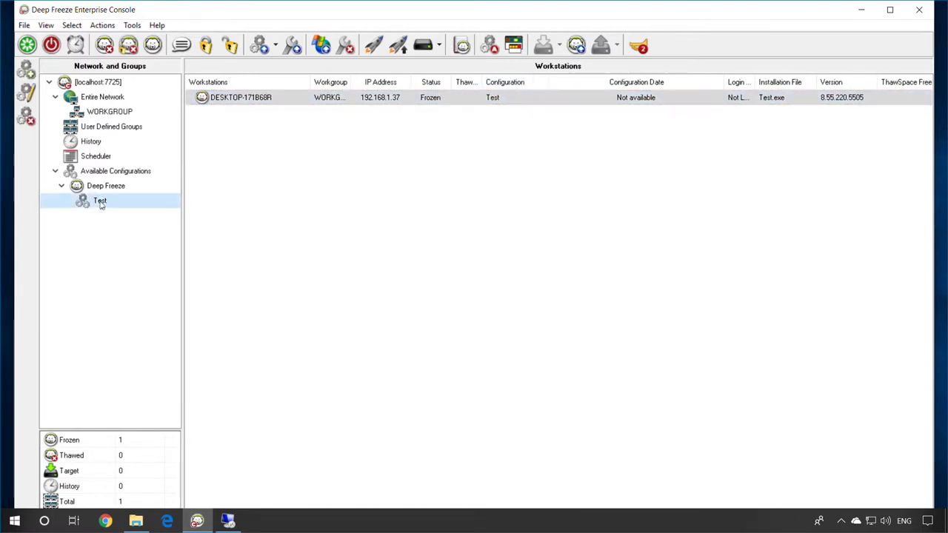
right_click(100, 205)
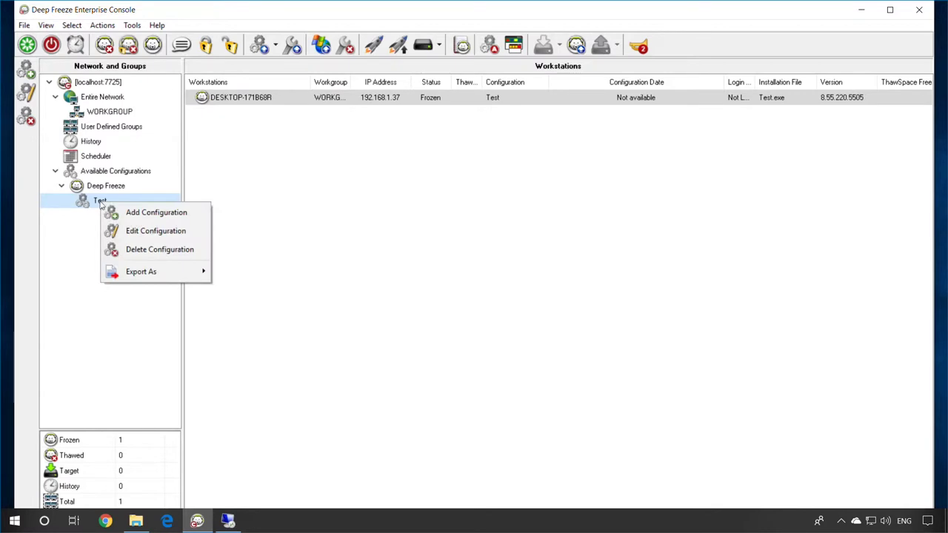
- Edit the Test configuration, enable password row 2 with a new password, and save with OK
click(126, 235)
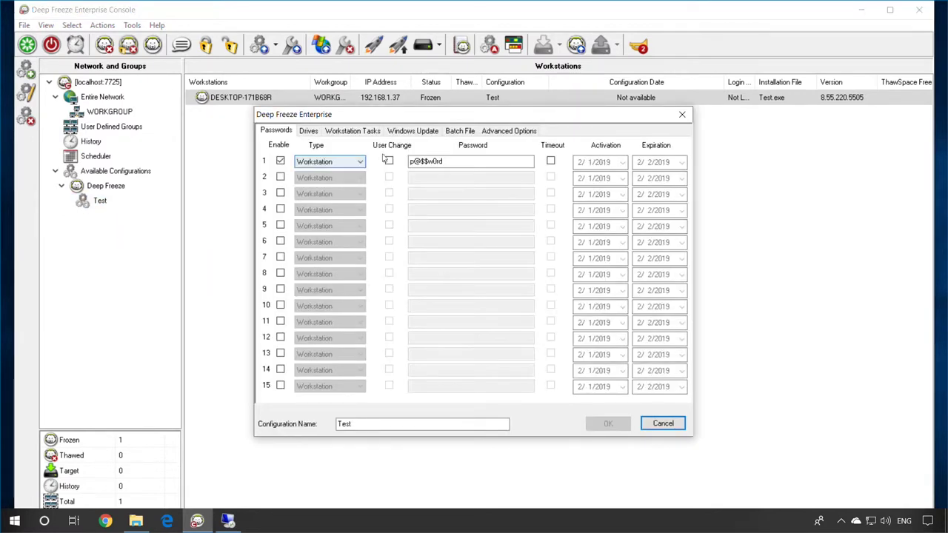
drag(443, 161, 408, 163)
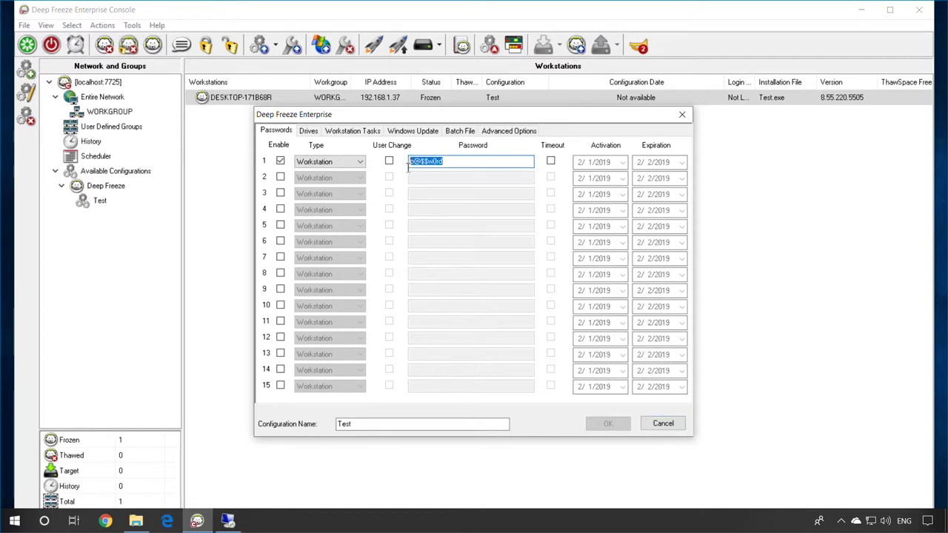
click(449, 163)
click(280, 177)
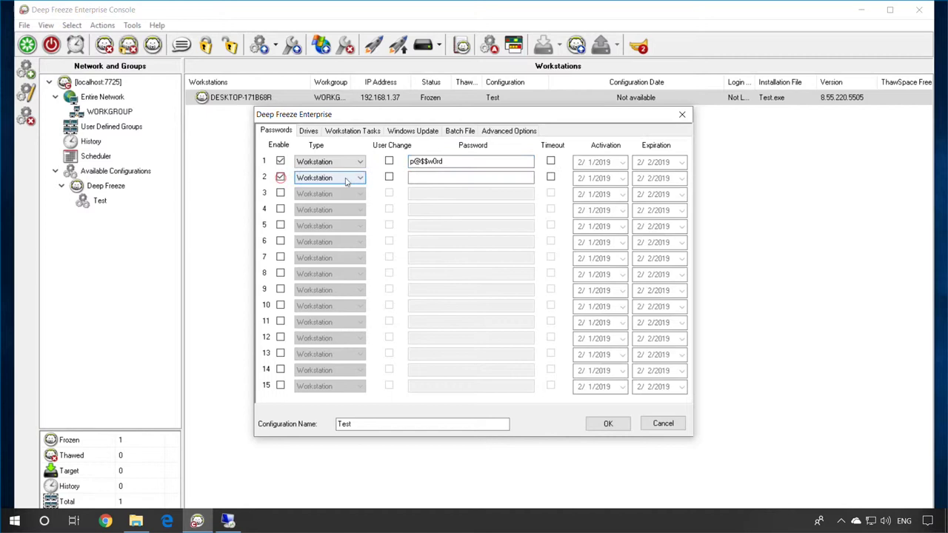
click(440, 177)
text(newpw)
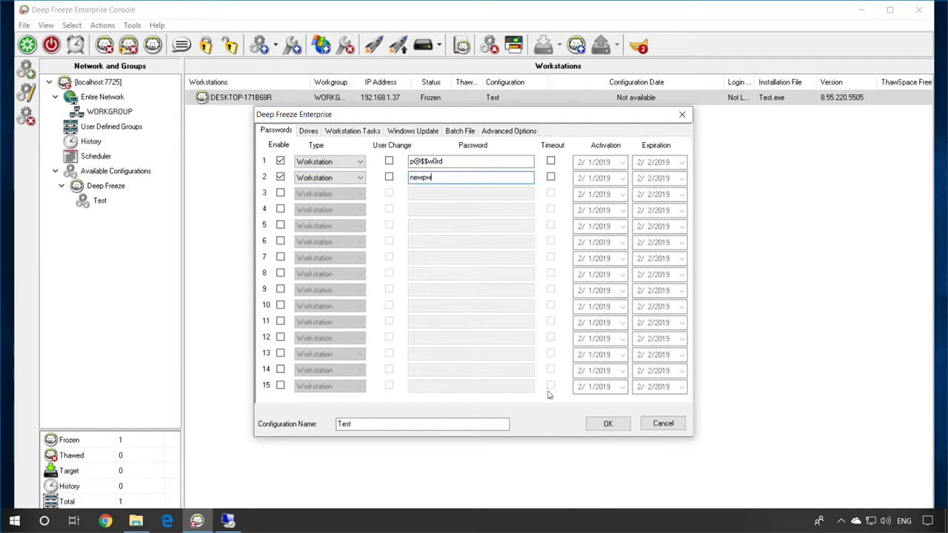
click(435, 424)
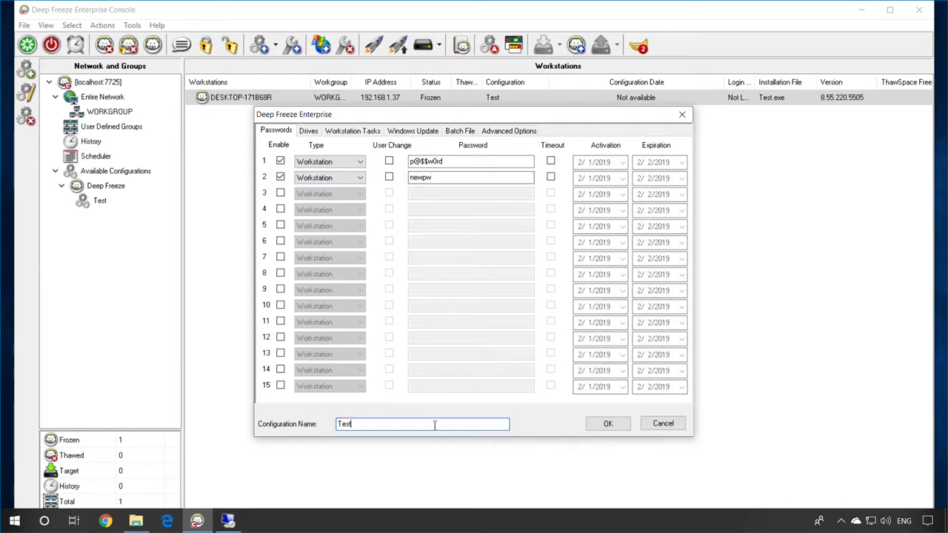
click(606, 424)
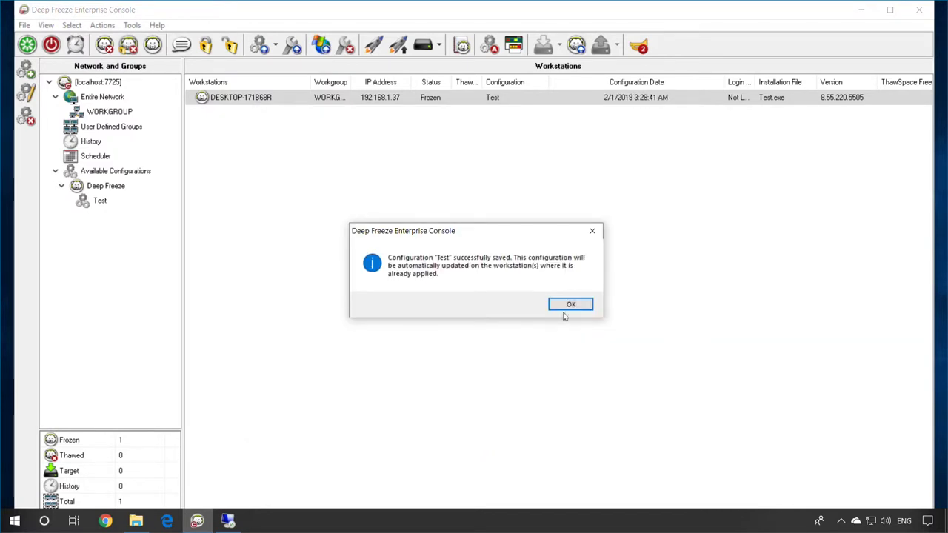
- Drag DESKTOP-171B68R onto the Test configuration and confirm the update message
click(565, 310)
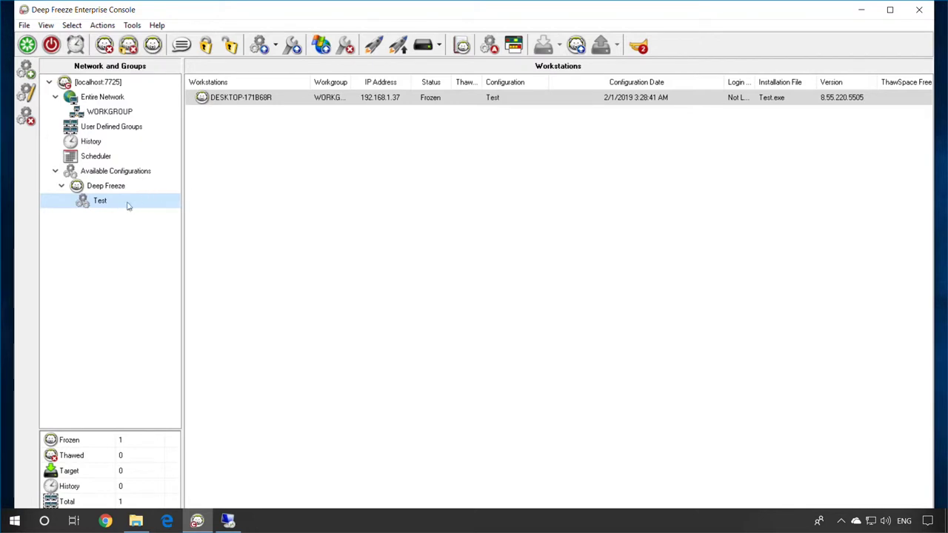
click(246, 101)
click(247, 103)
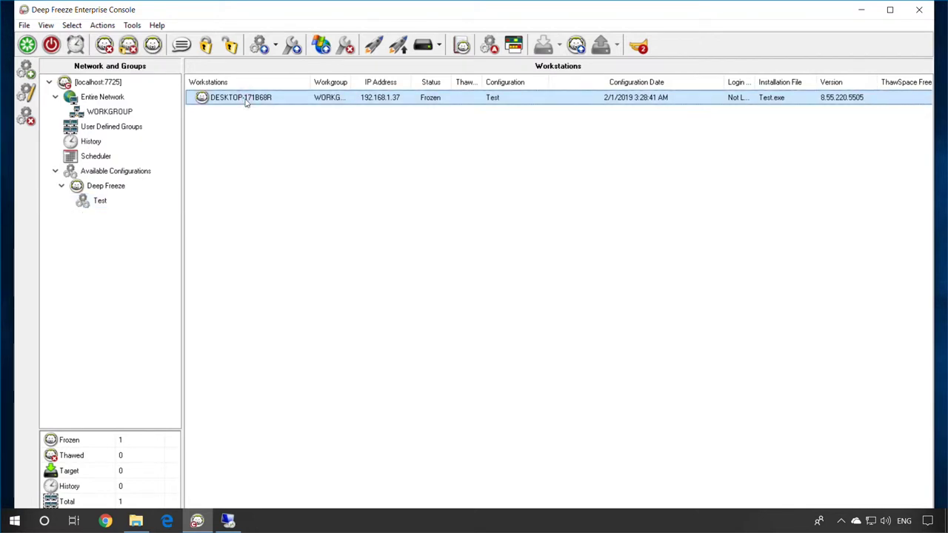
drag(247, 103, 102, 211)
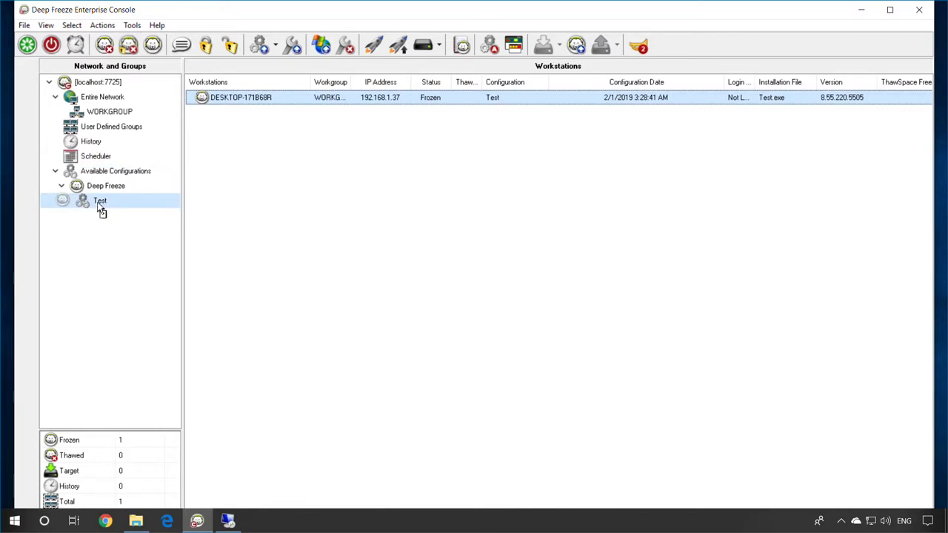
drag(101, 210, 100, 210)
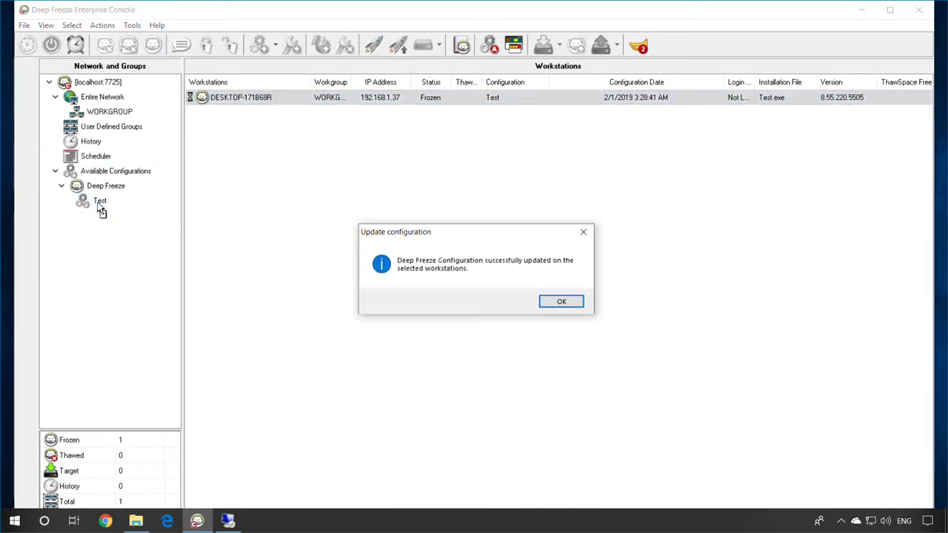
click(562, 303)
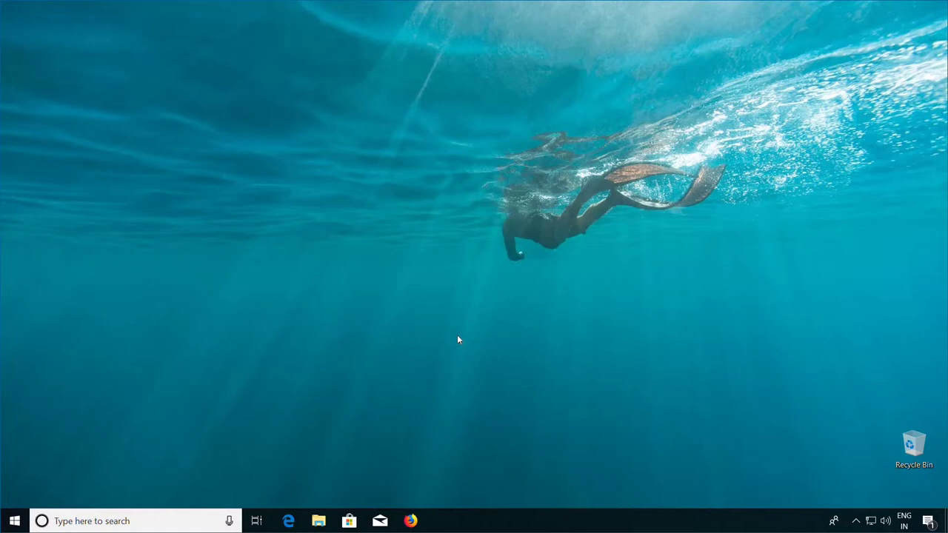
- Open Deep Freeze's password prompt from the tray and submit a workstation password
click(856, 521)
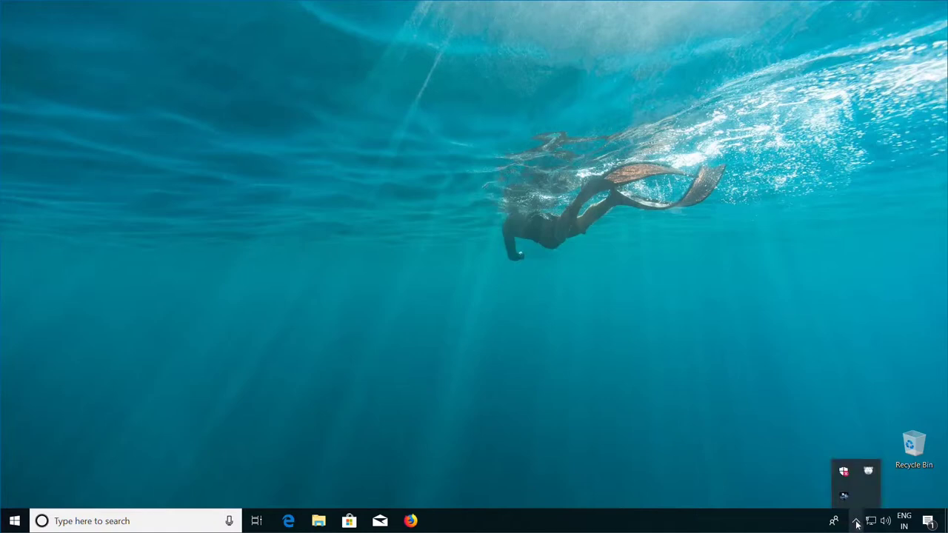
shift+double_click(874, 481)
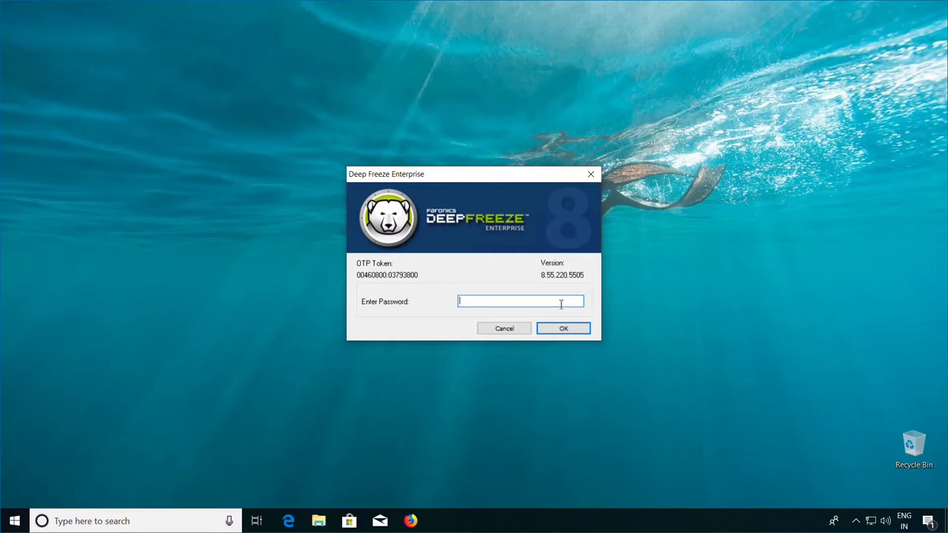
text(****)
key(Return)
text(****)
key(Return)
text(****)
key(Return)
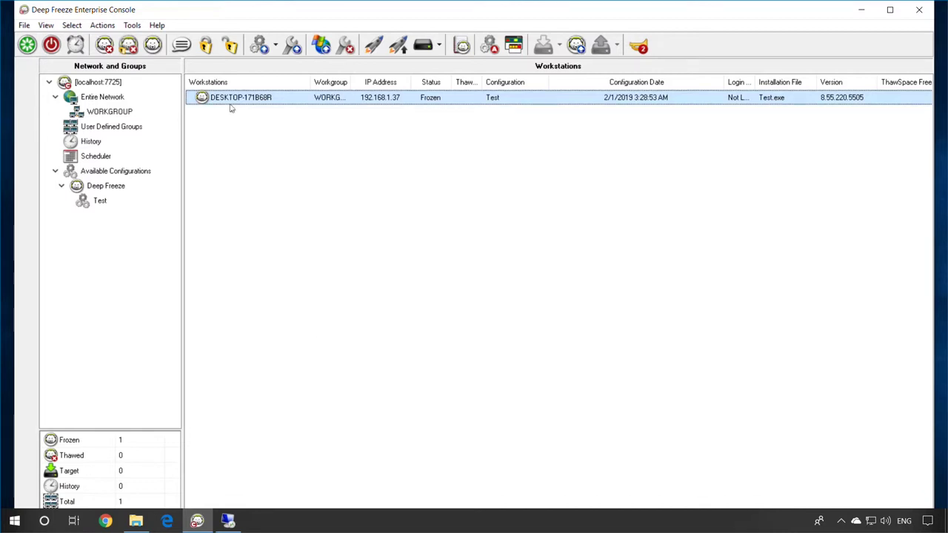
- Open the Tools > One Time Passwords generator, then switch to the workstation's Remote Desktop session
click(253, 156)
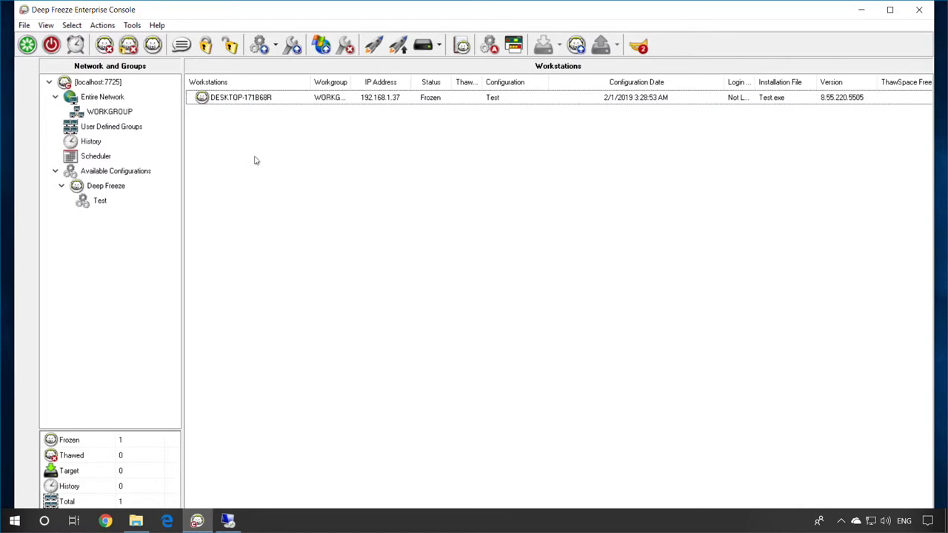
click(131, 26)
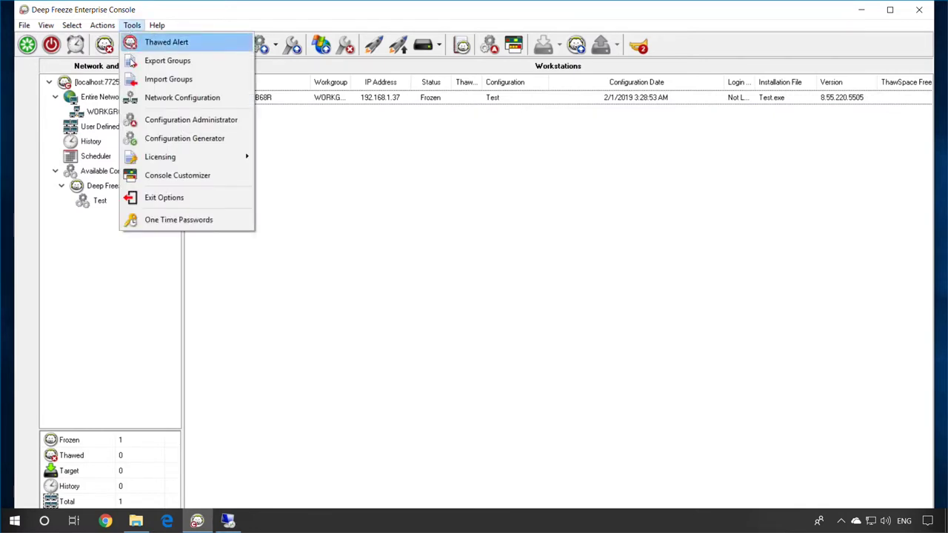
click(139, 220)
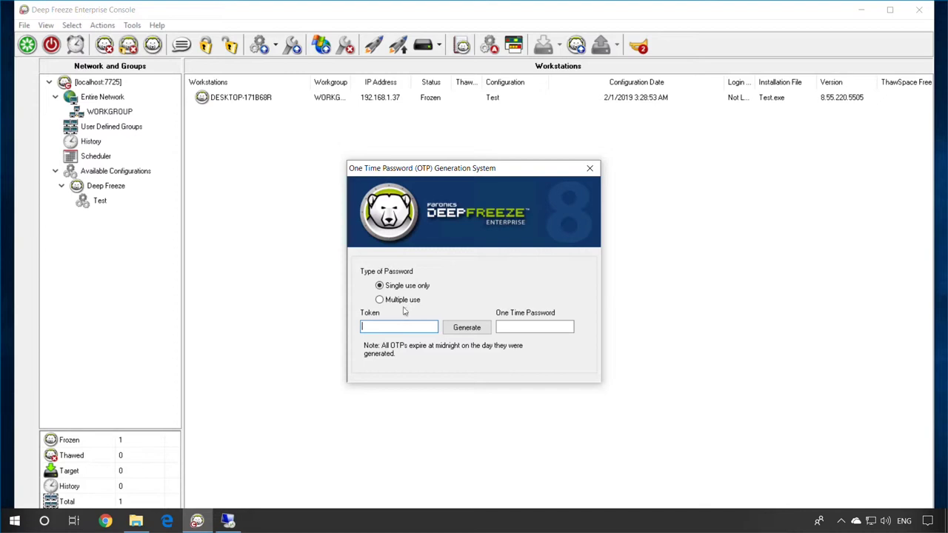
click(234, 521)
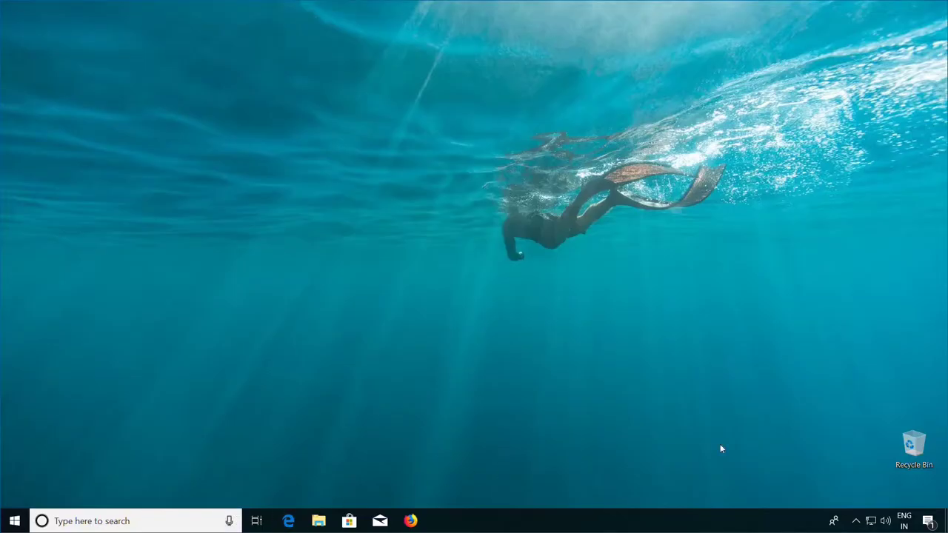
- Press Ctrl+Shift+Alt+F6 to show the workstation's password prompt with its OTP token
key(ctrl+alt+shift+F6)
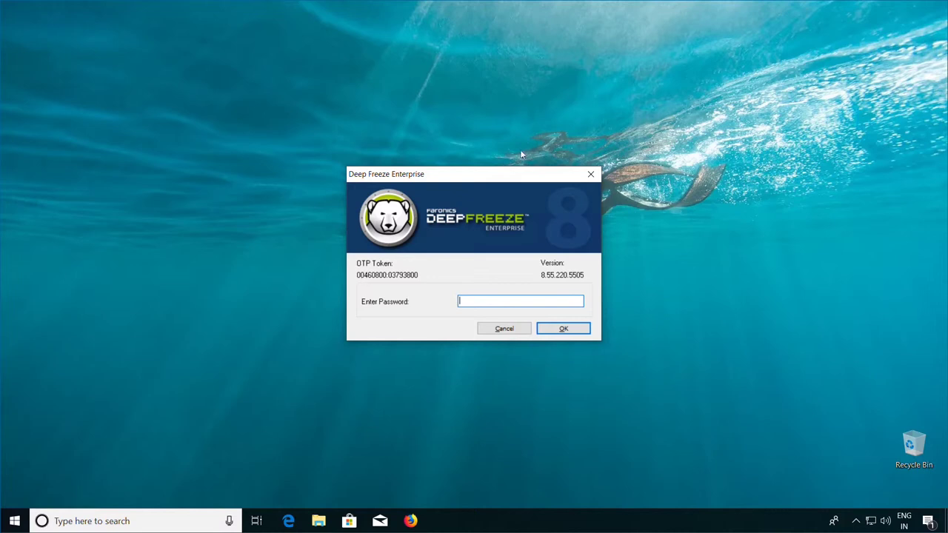
- In the console's generator, enter the workstation's OTP token and generate a one-time password
click(598, 11)
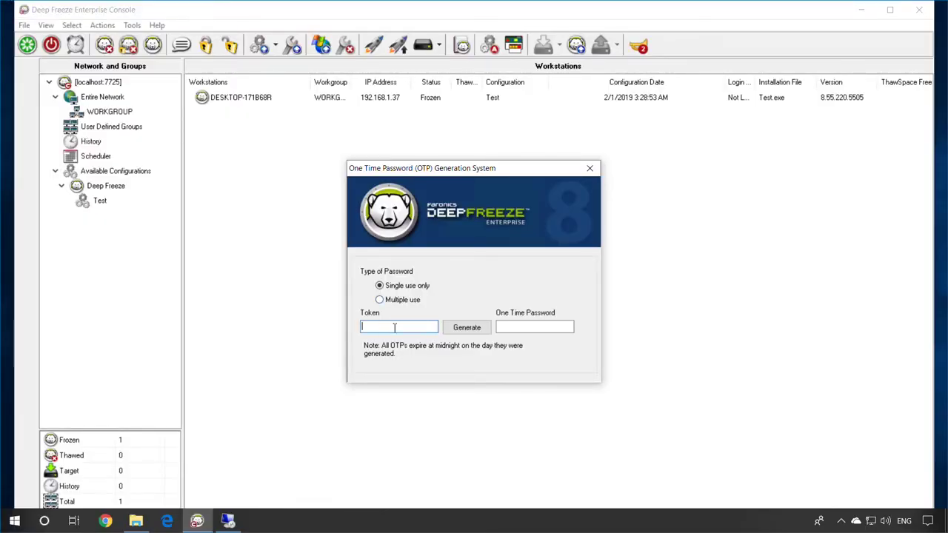
text(00460800 03793800)
click(487, 331)
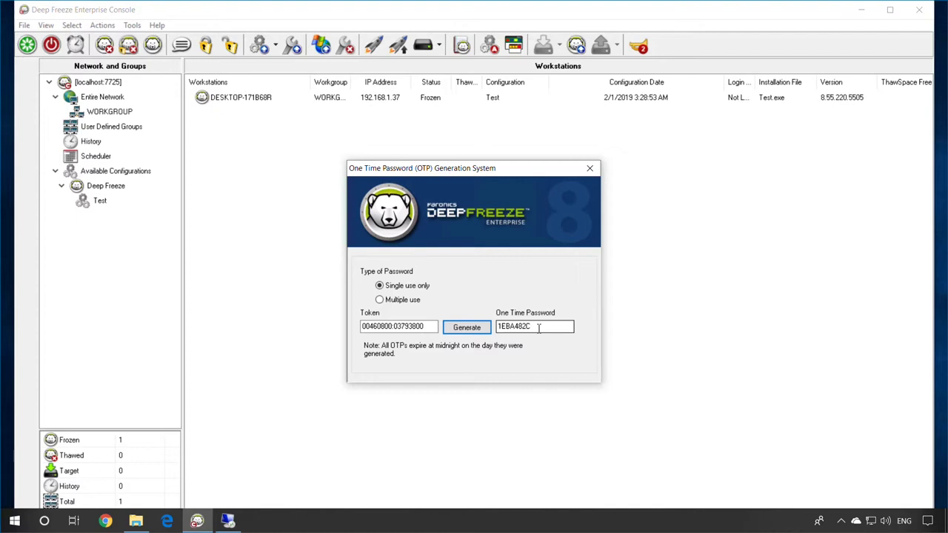
- Back on the workstation, enter the password in the Deep Freeze prompt and click OK
click(228, 521)
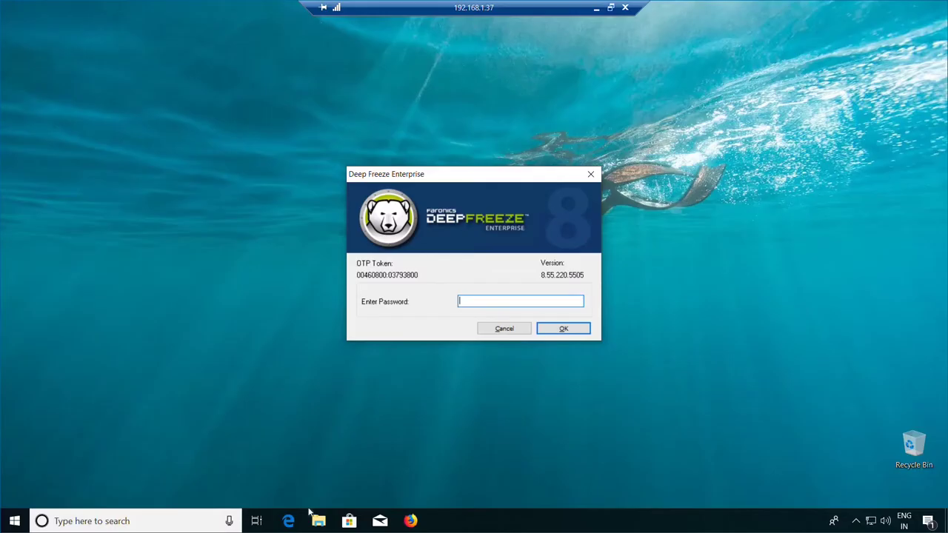
text(*******)
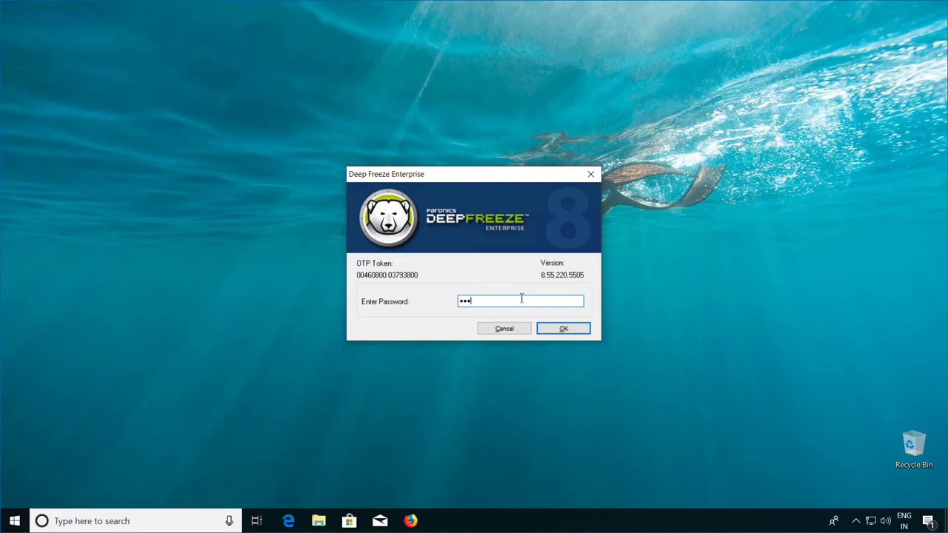
text(*)
click(569, 330)
- Unlock settings with the one-time password, keep Boot Frozen selected, and confirm with OK
text(abcdefgh)
key(Return)
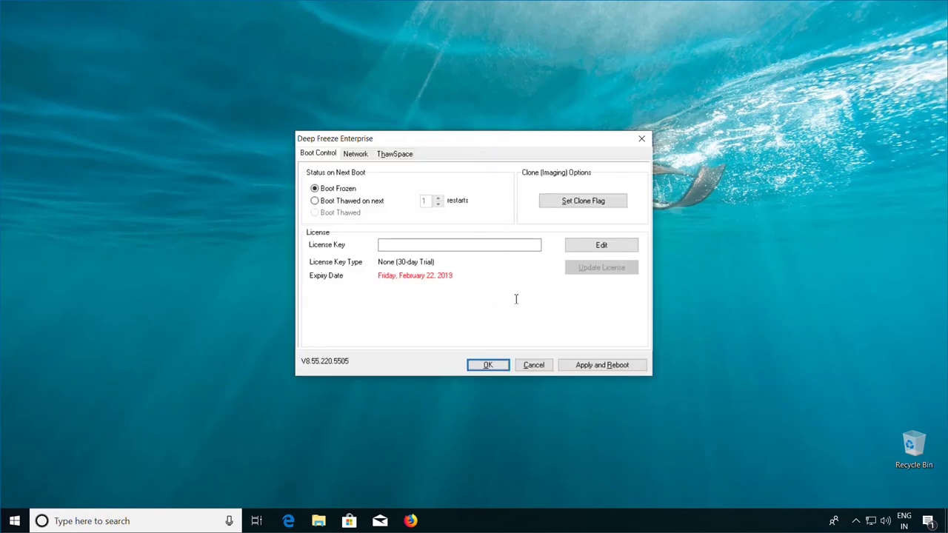
click(333, 203)
key(Up)
click(500, 367)
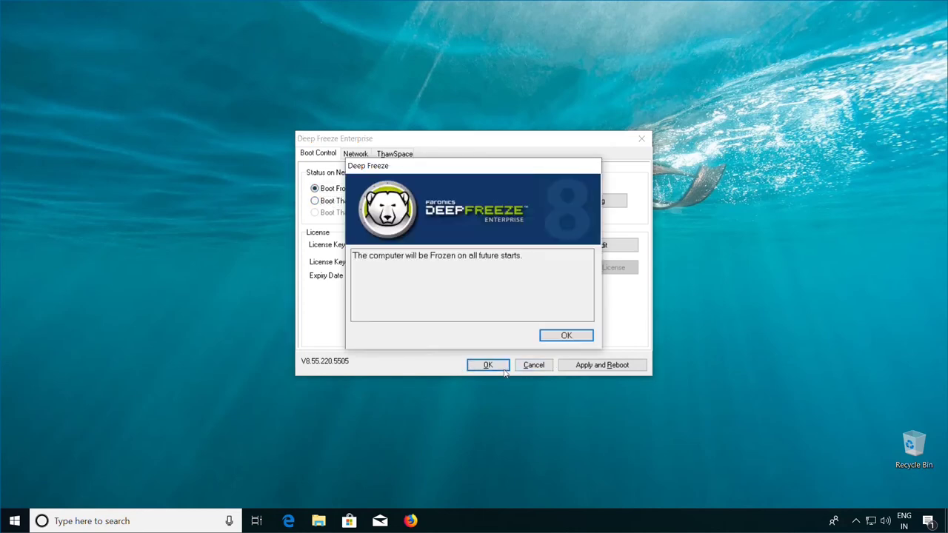
click(564, 336)
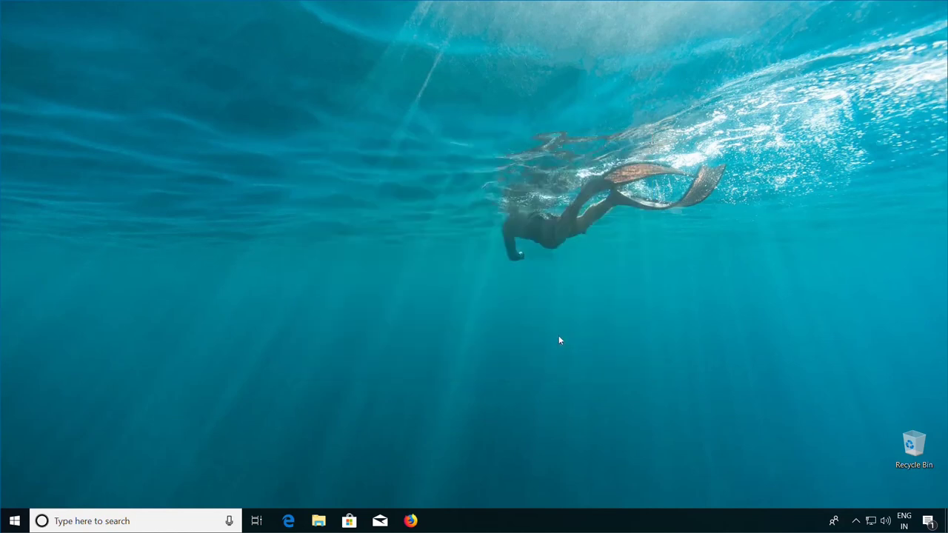